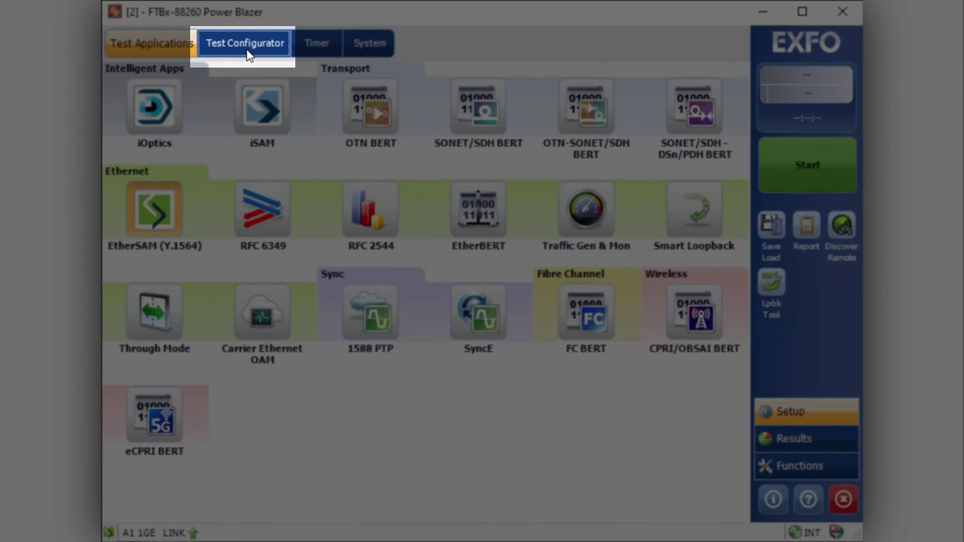
Keep 10/100/1000M Electrical as the interface rate on port A1 in the EtherSAM test structure
{"action": "left_click", "coordinate": [246, 45]}
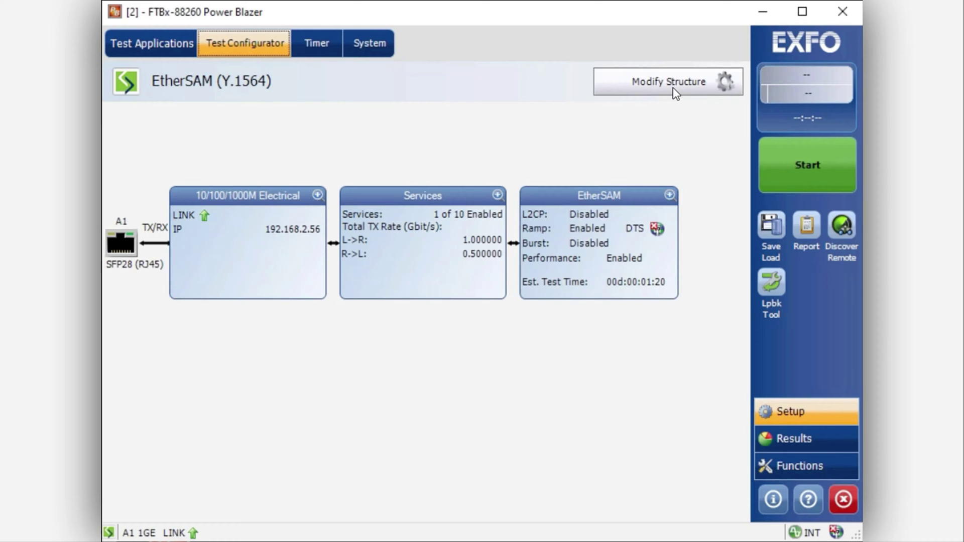
{"action": "left_click", "coordinate": [673, 88]}
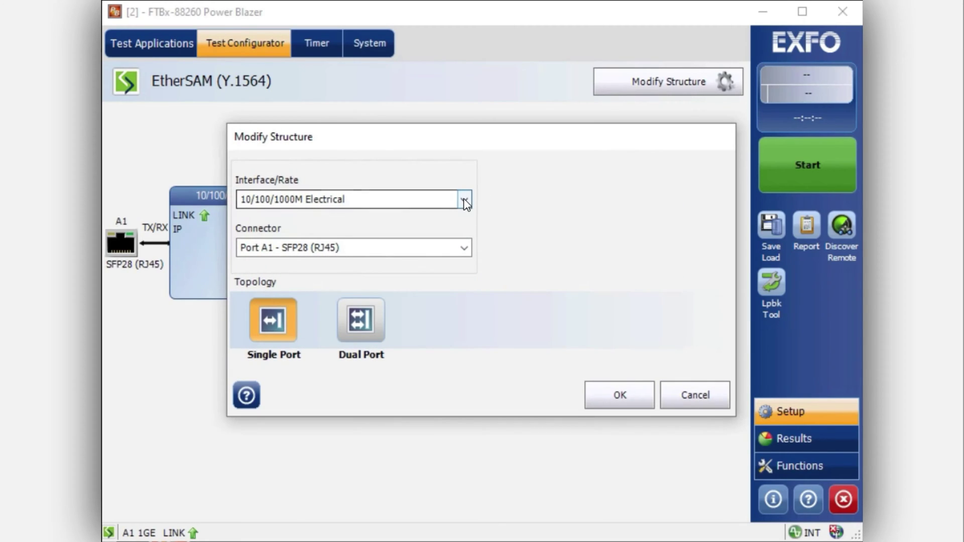
{"action": "left_click", "coordinate": [463, 199]}
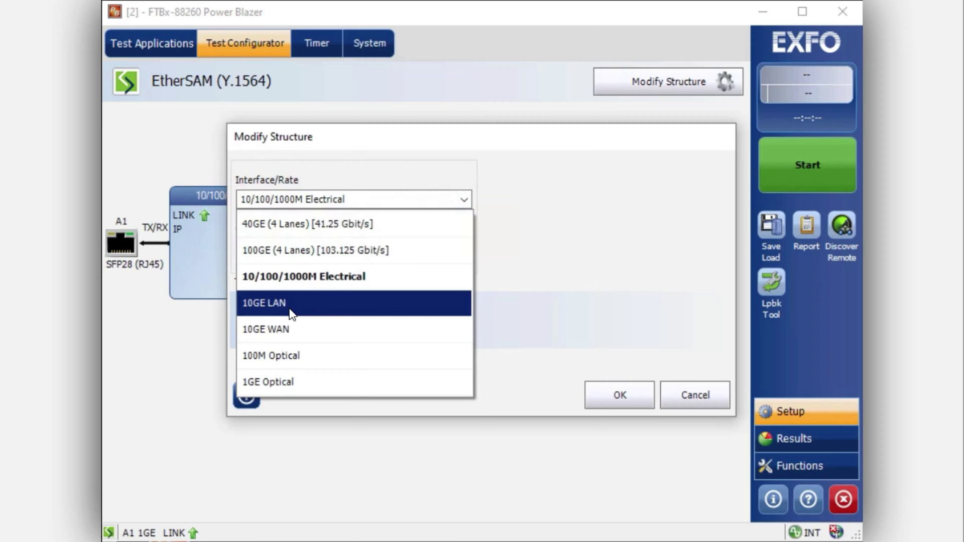
{"action": "left_click", "coordinate": [290, 278]}
{"action": "left_click", "coordinate": [620, 394]}
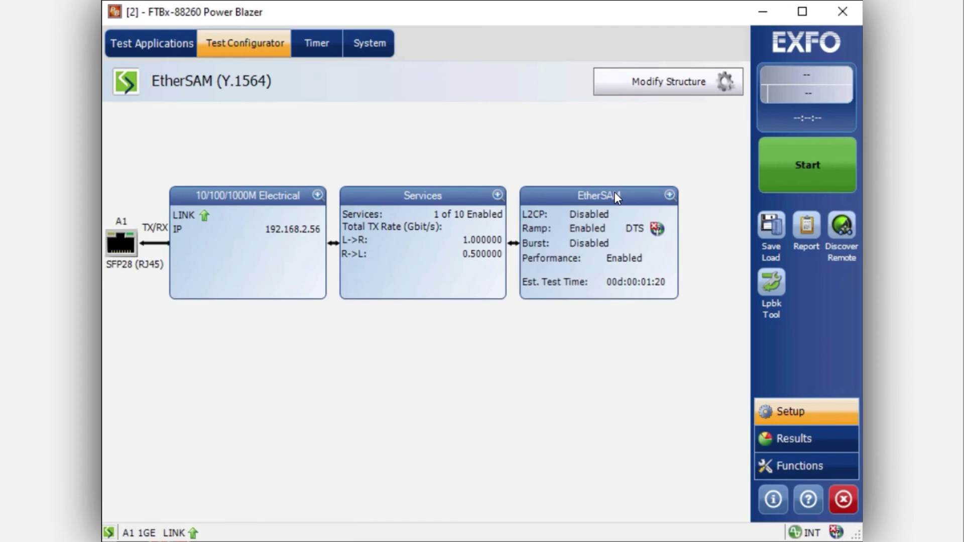
Discover the remote unit at specific IP 192.168.2.72, ping it, and connect to it
{"action": "left_click", "coordinate": [615, 194]}
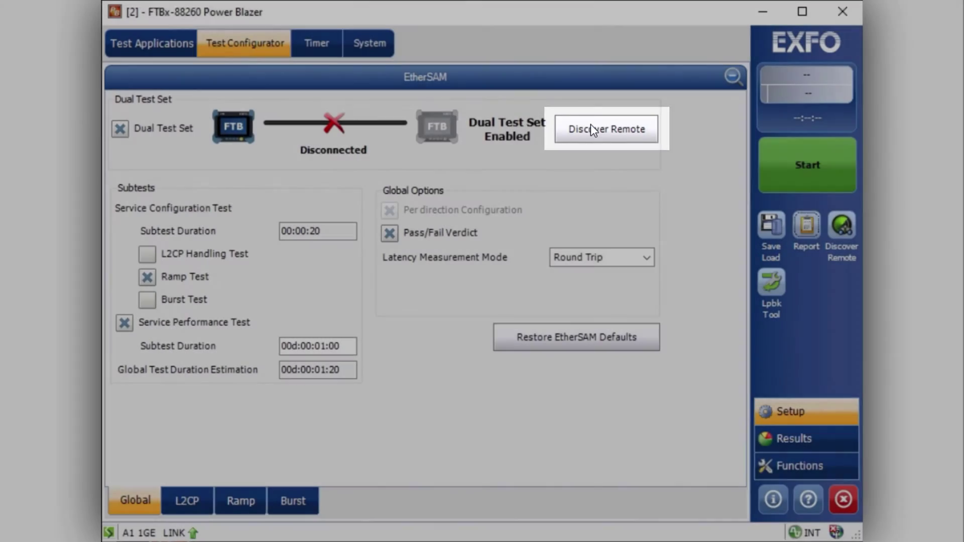
{"action": "left_click", "coordinate": [591, 127]}
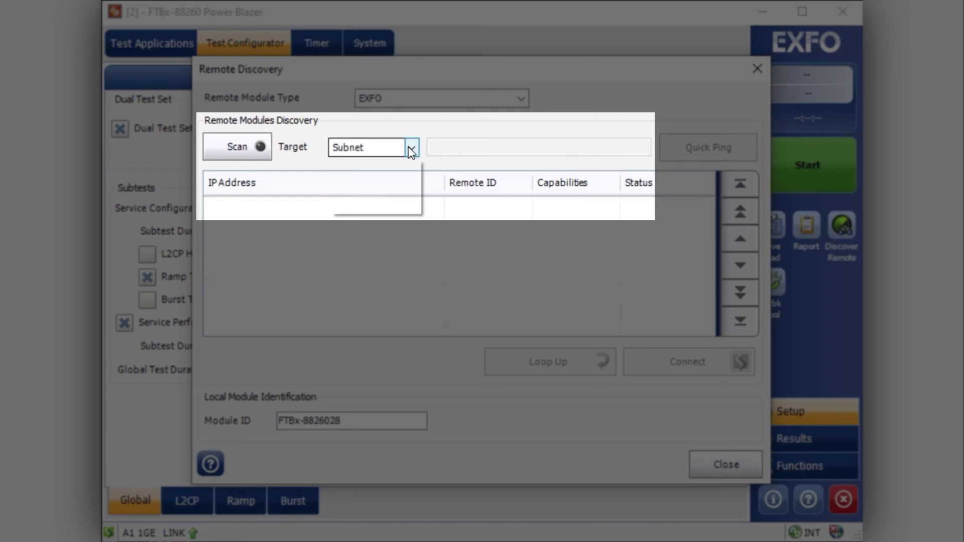
{"action": "left_click", "coordinate": [410, 147]}
{"action": "left_click", "coordinate": [383, 178]}
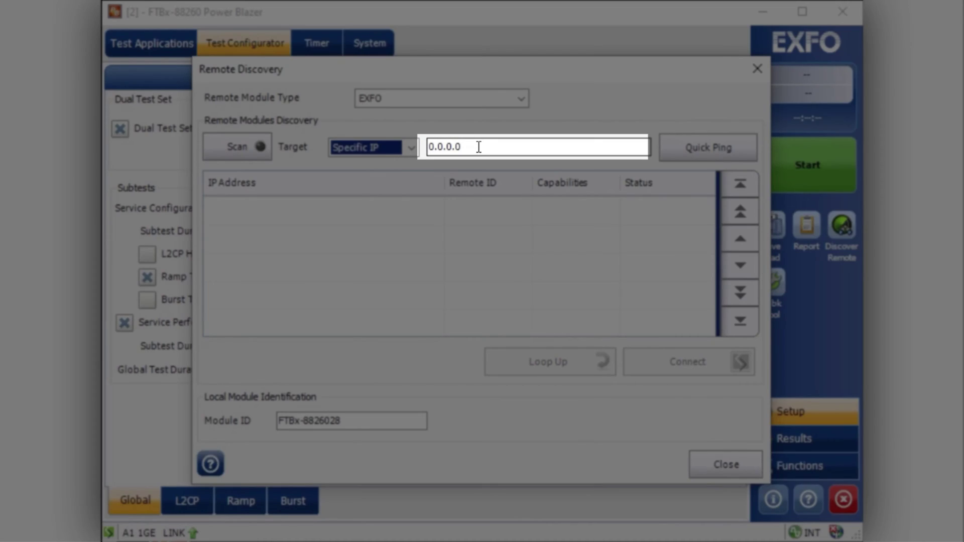
{"action": "left_click", "coordinate": [479, 147]}
{"action": "type", "text": "192.168.2.72"}
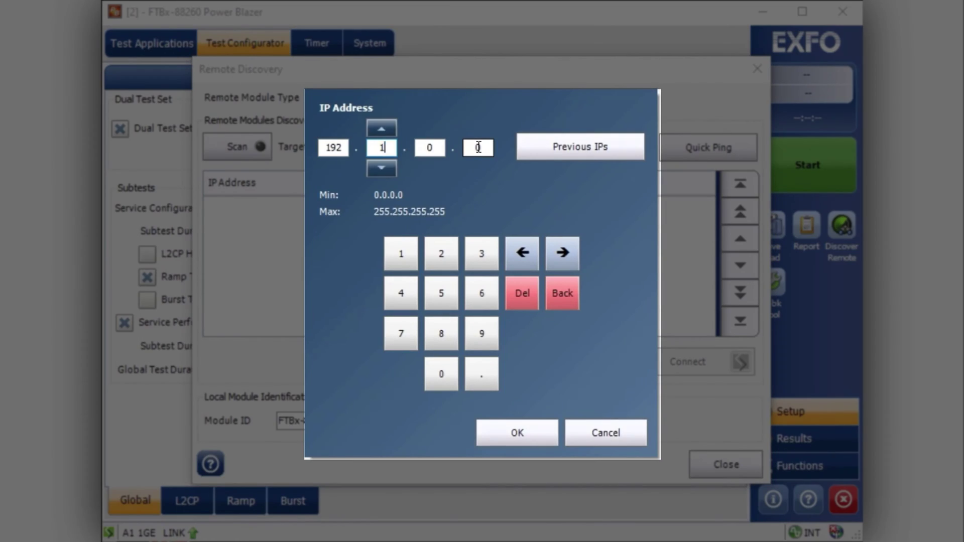
{"action": "key", "text": "Return"}
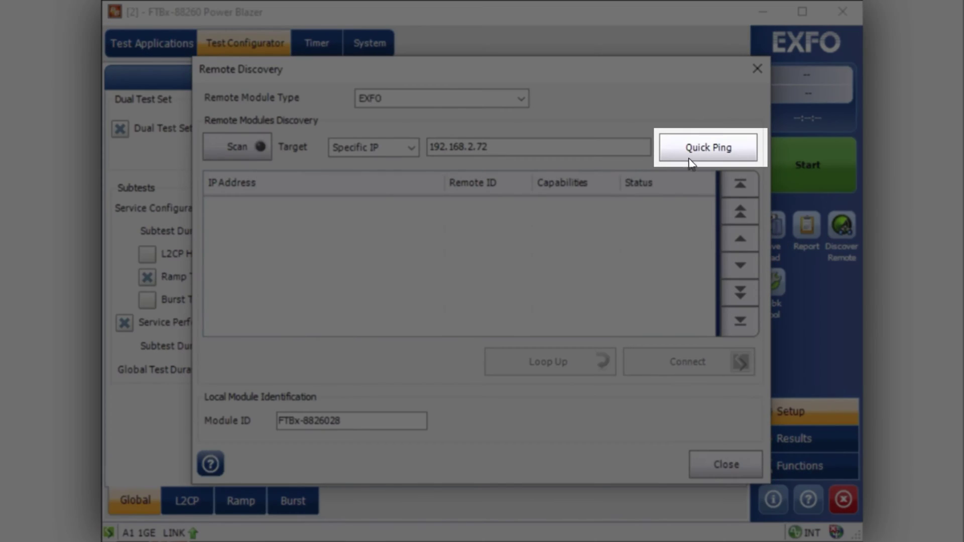
{"action": "left_click", "coordinate": [691, 160]}
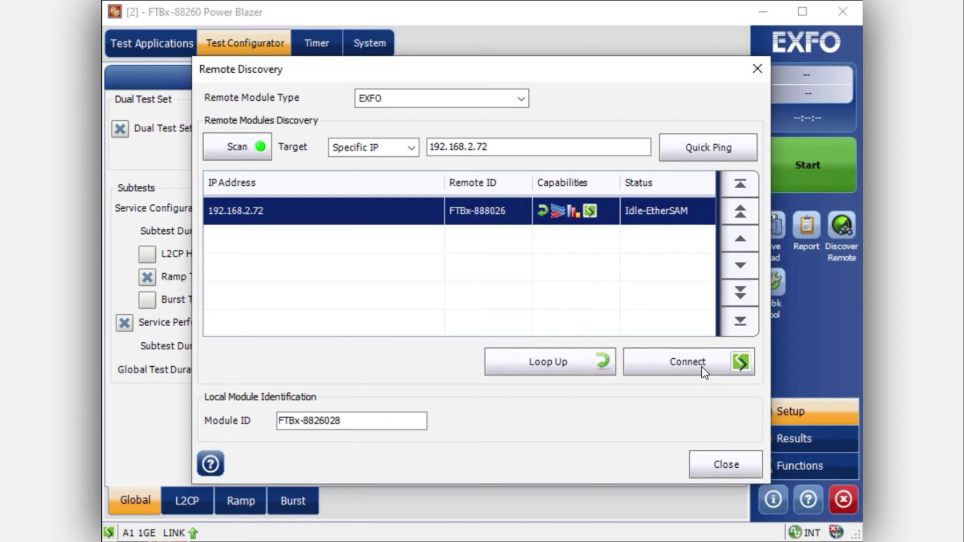
{"action": "left_click", "coordinate": [702, 369]}
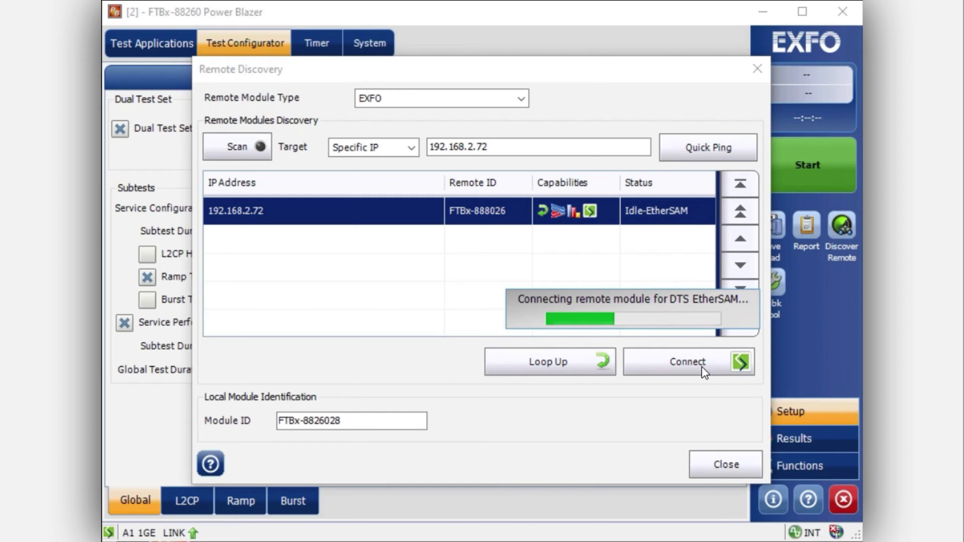
Close Remote Discovery and review the Ramp and Global EtherSAM settings
{"action": "left_click", "coordinate": [716, 467]}
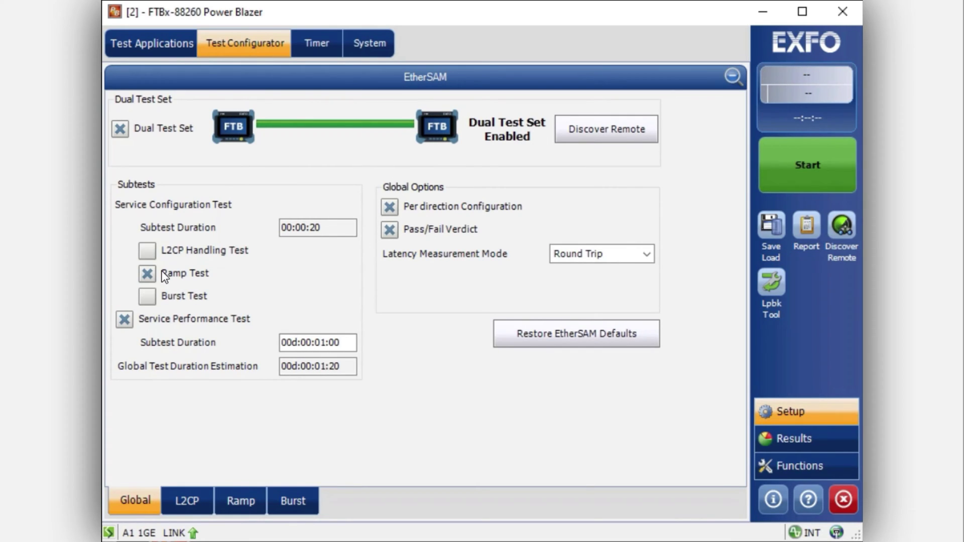
{"action": "left_click", "coordinate": [244, 496]}
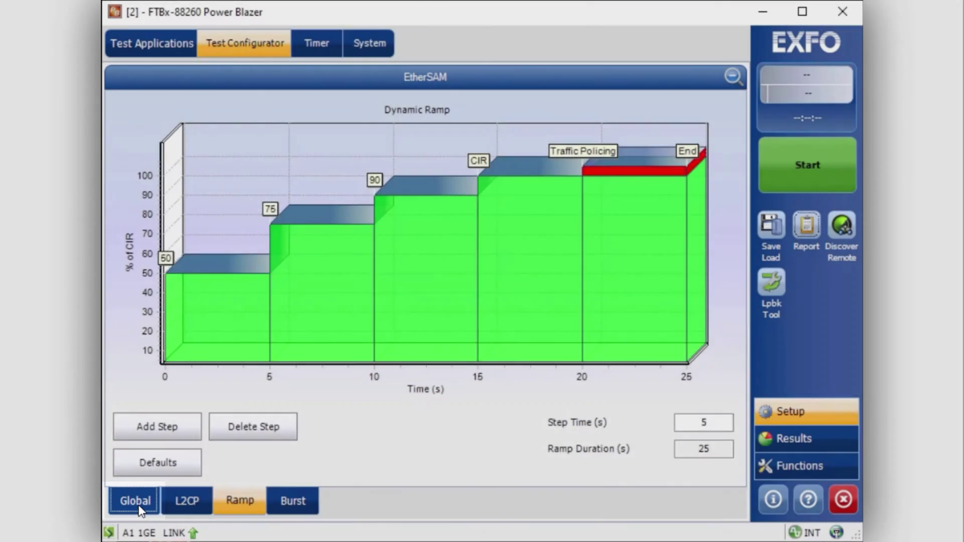
{"action": "left_click", "coordinate": [135, 500]}
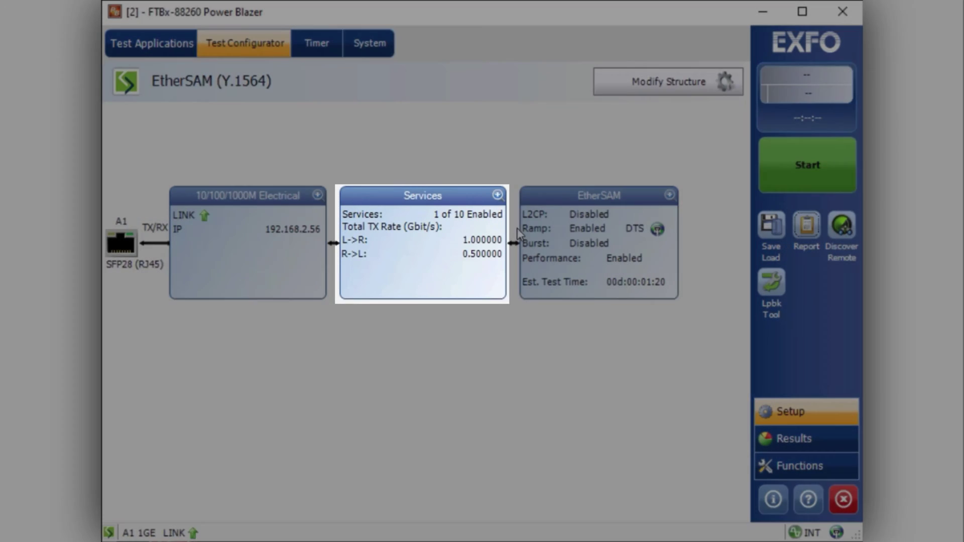
Open the Port A1 Services panel from the Services block to show Service 1
{"action": "left_click", "coordinate": [412, 204]}
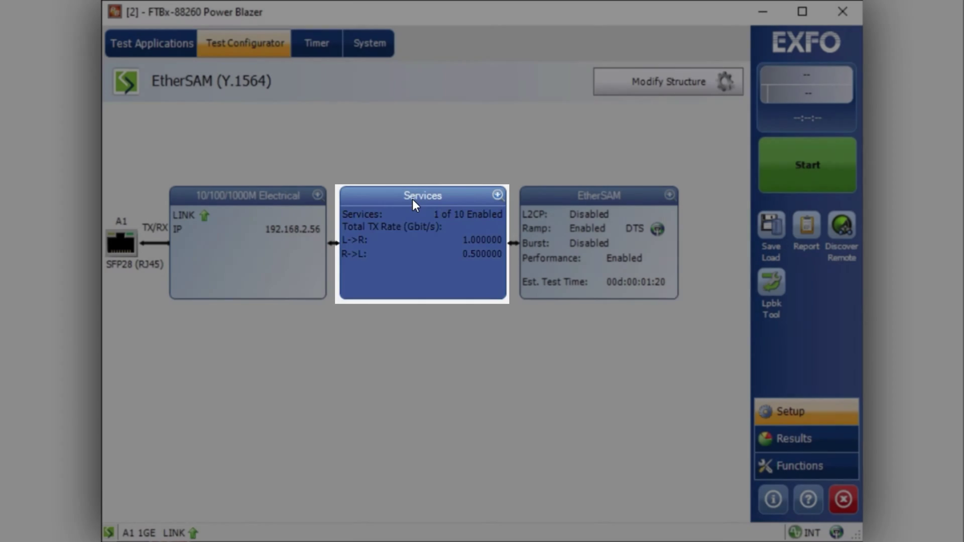
{"action": "left_click", "coordinate": [345, 294]}
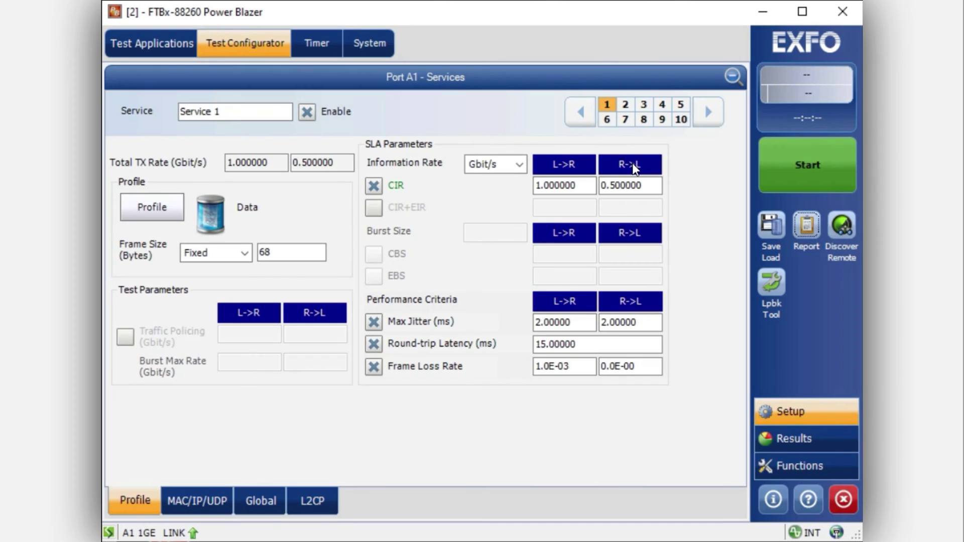
Set Service 1's R->L CIR to 1 Gbit/s
{"action": "left_click", "coordinate": [628, 185]}
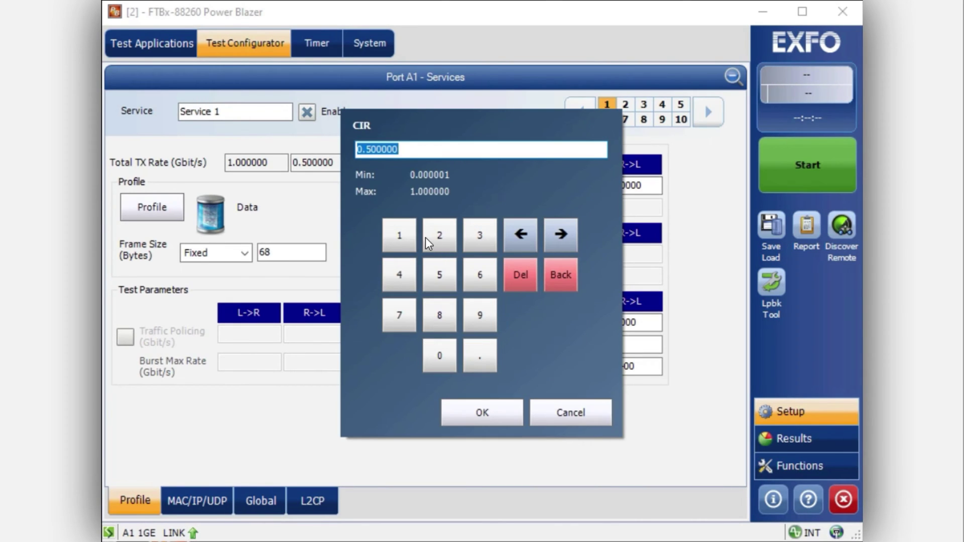
{"action": "left_click", "coordinate": [409, 235]}
{"action": "left_click", "coordinate": [469, 417]}
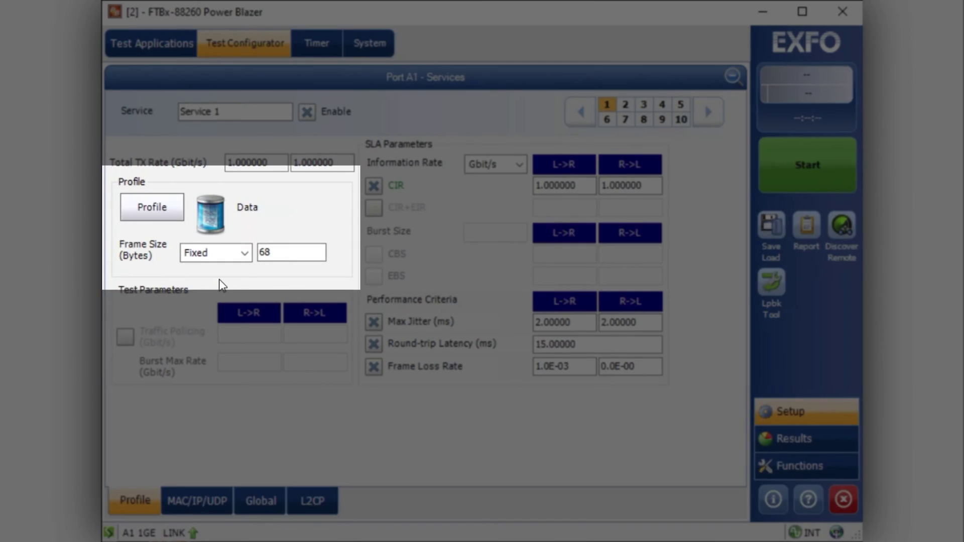
After checking EMIX, set the frame size to Fixed at 1518 bytes
{"action": "left_click", "coordinate": [244, 254]}
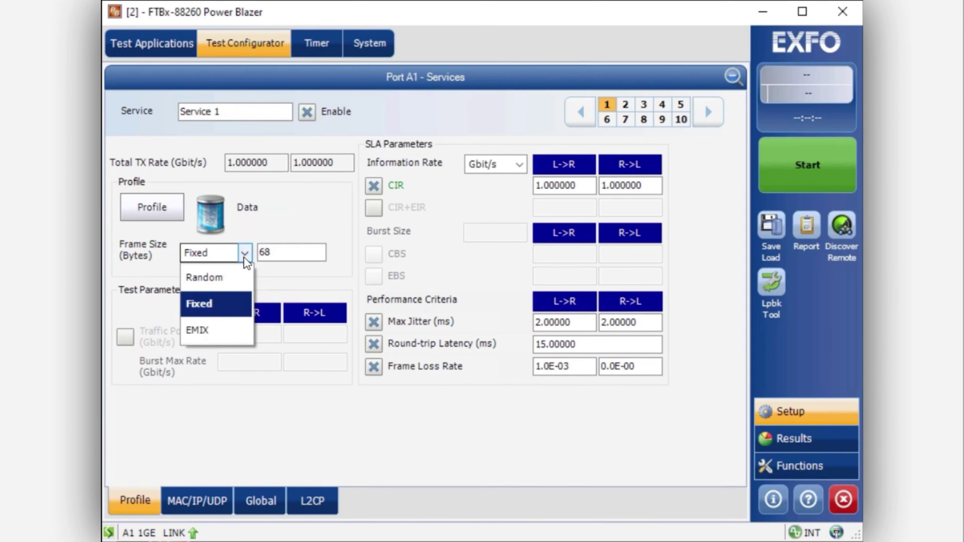
{"action": "left_click", "coordinate": [198, 330]}
{"action": "left_click", "coordinate": [285, 256]}
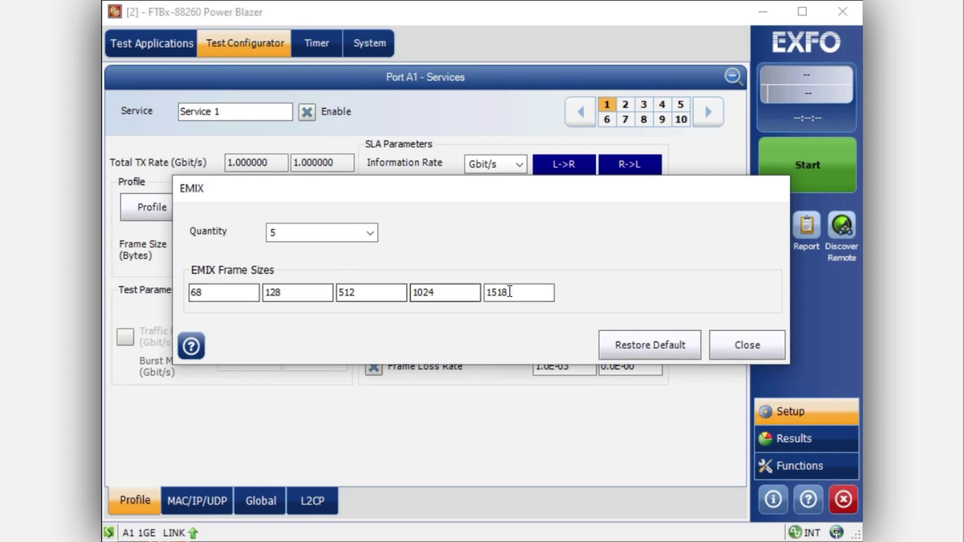
{"action": "left_click", "coordinate": [742, 346]}
{"action": "left_click", "coordinate": [236, 253]}
{"action": "left_click", "coordinate": [221, 304]}
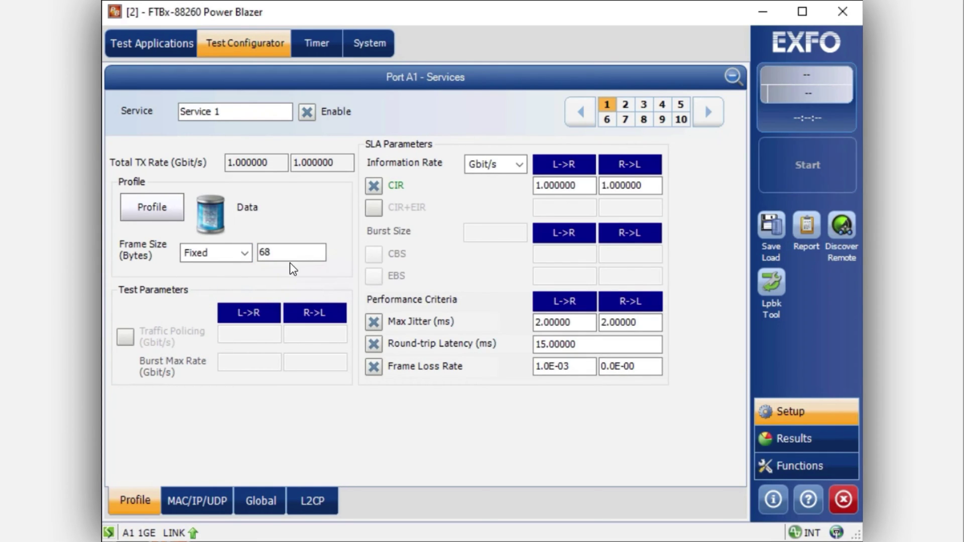
{"action": "left_click", "coordinate": [277, 258]}
{"action": "left_click", "coordinate": [399, 235]}
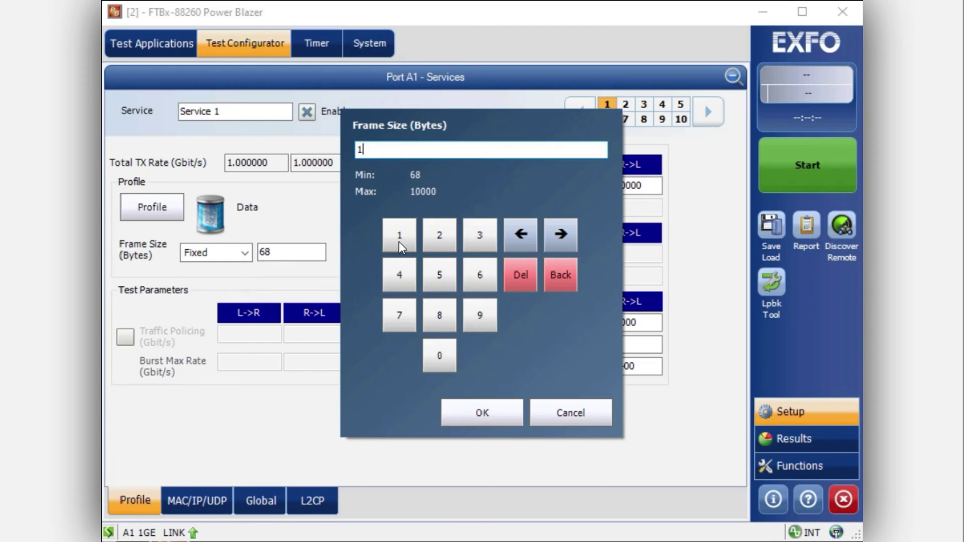
{"action": "left_click", "coordinate": [439, 274]}
{"action": "left_click", "coordinate": [409, 236]}
{"action": "left_click", "coordinate": [439, 315]}
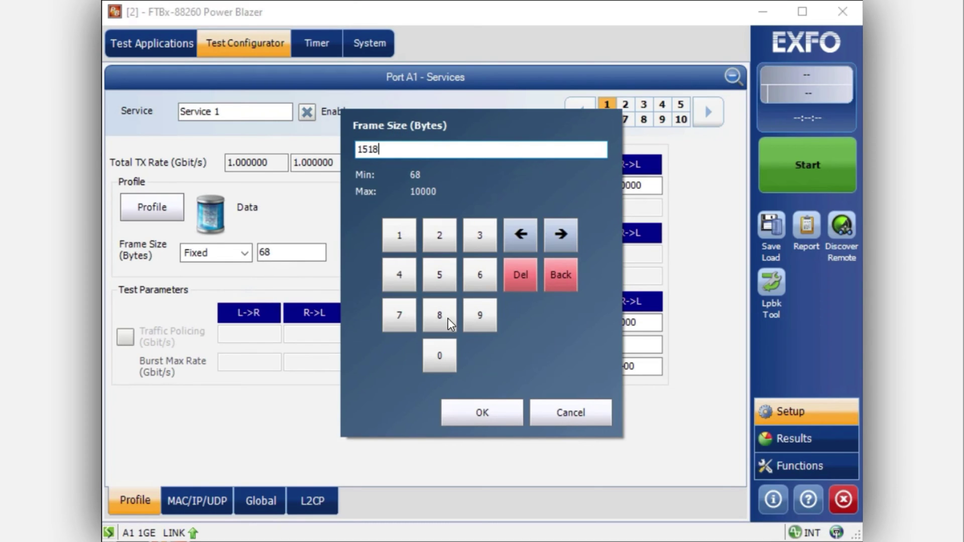
{"action": "left_click", "coordinate": [490, 414]}
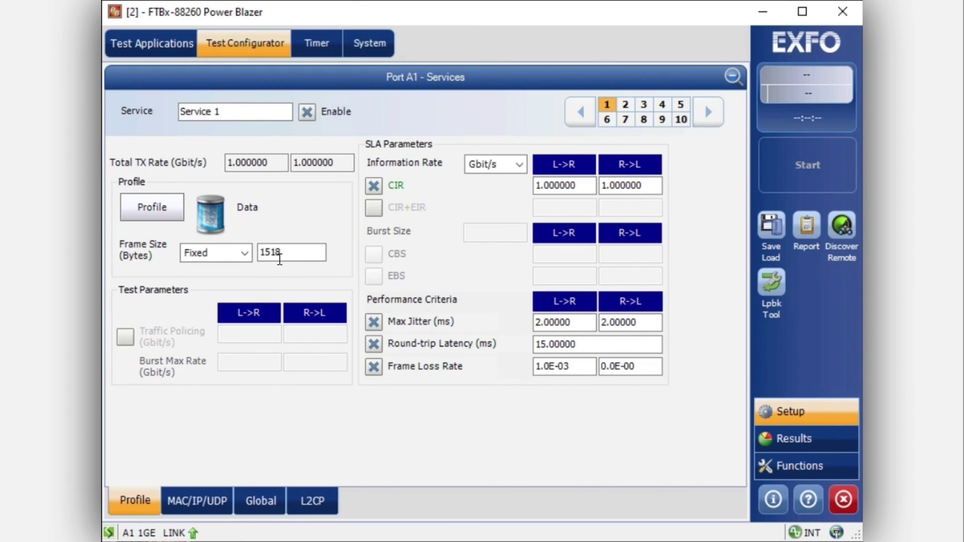
Rename the service to 1518B
{"action": "left_click", "coordinate": [232, 116]}
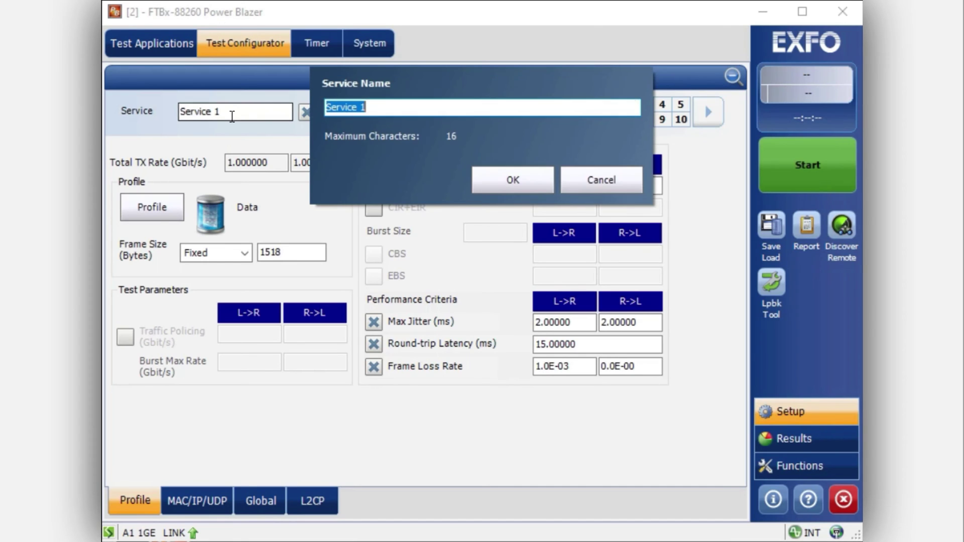
{"action": "type", "text": "1518B"}
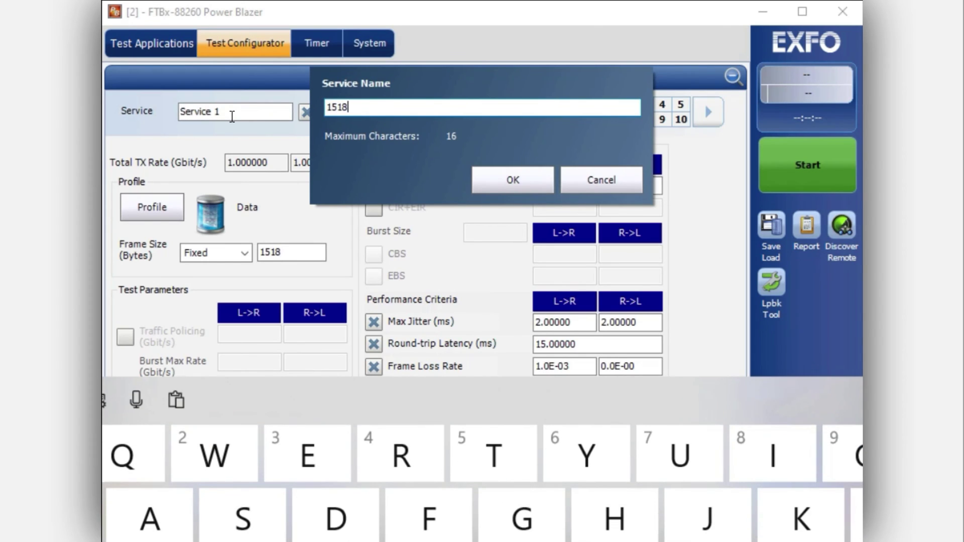
{"action": "left_click", "coordinate": [513, 180]}
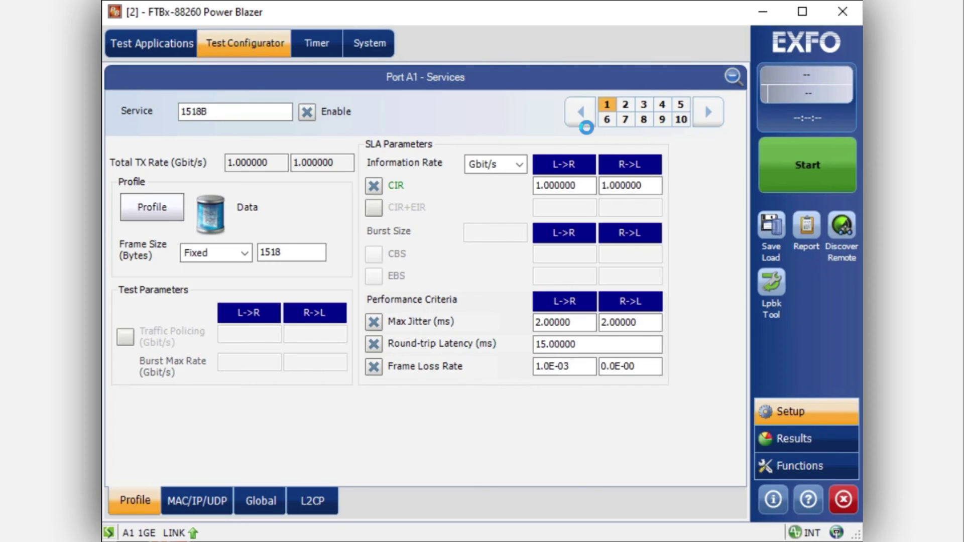
Minimize the Port A1 Services panel to return to the EtherSAM overview
{"action": "left_click", "coordinate": [626, 75]}
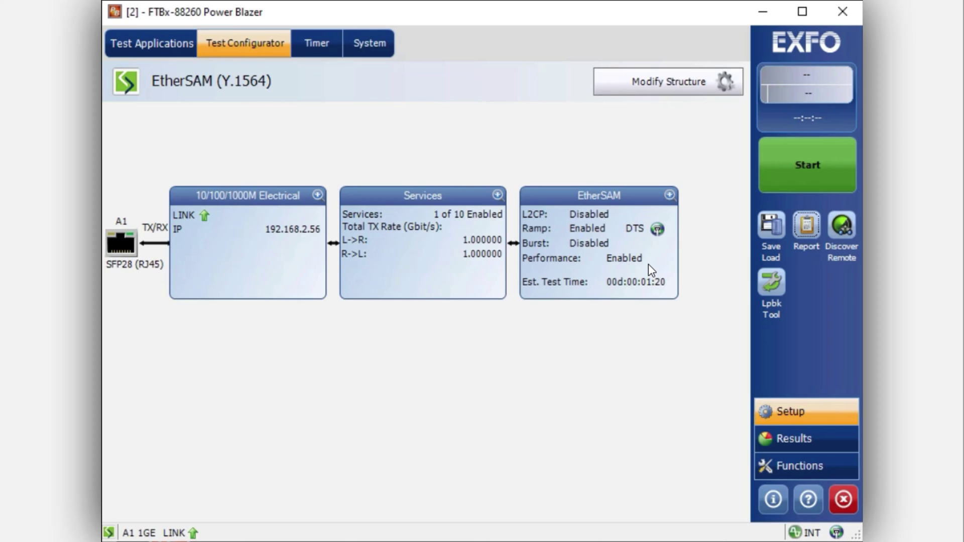
Start the EtherSAM test and check the Service Configuration and Ramp results
{"action": "left_click", "coordinate": [826, 185]}
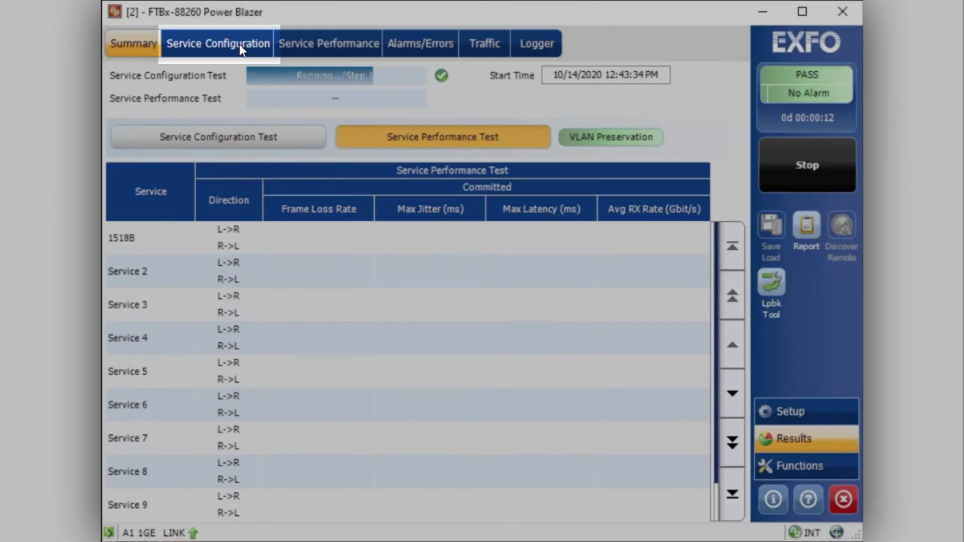
{"action": "left_click", "coordinate": [239, 44]}
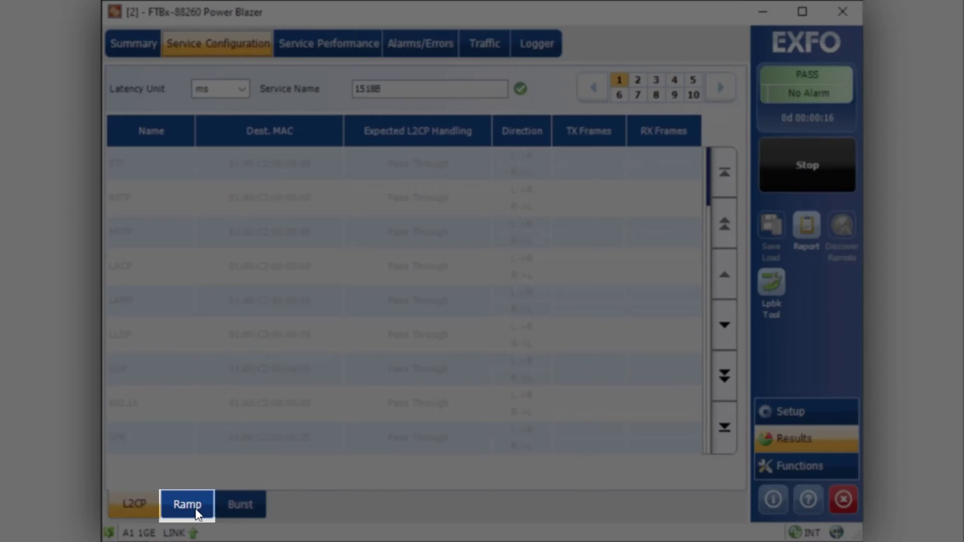
{"action": "left_click", "coordinate": [197, 508]}
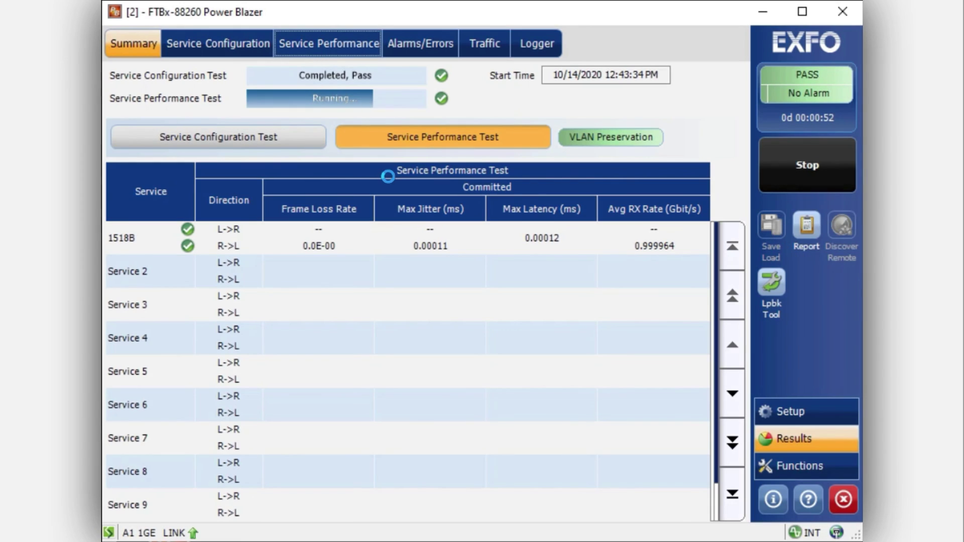
Show the Service Performance results for 1518B
{"action": "left_click", "coordinate": [315, 47]}
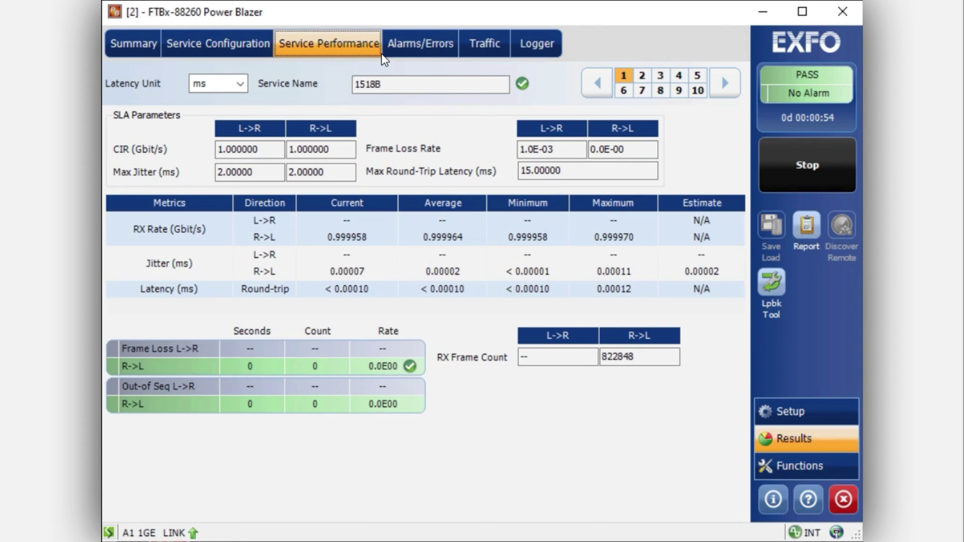